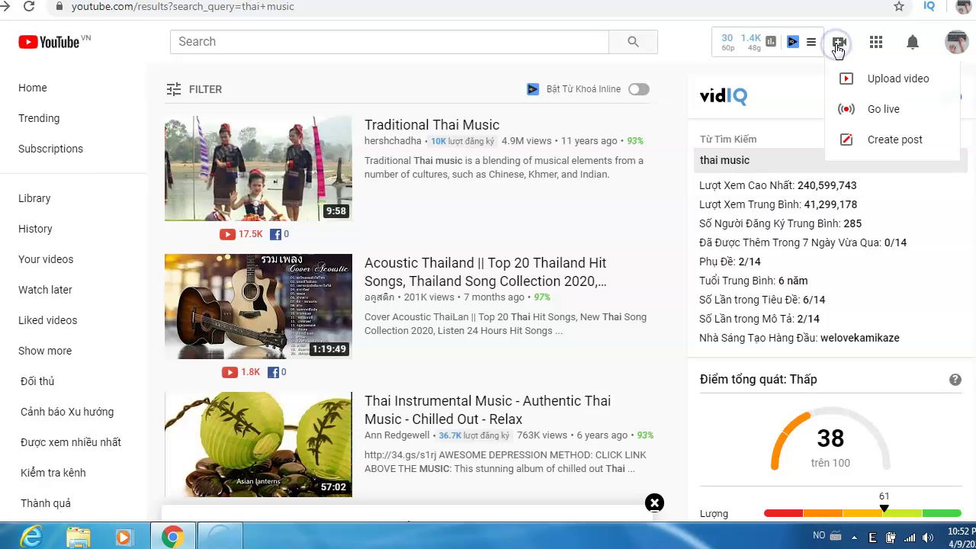
Step: Start a YouTube video upload and choose the file "Video 186" from the Desktop
{"action": "left_click", "coordinate": [890, 87]}
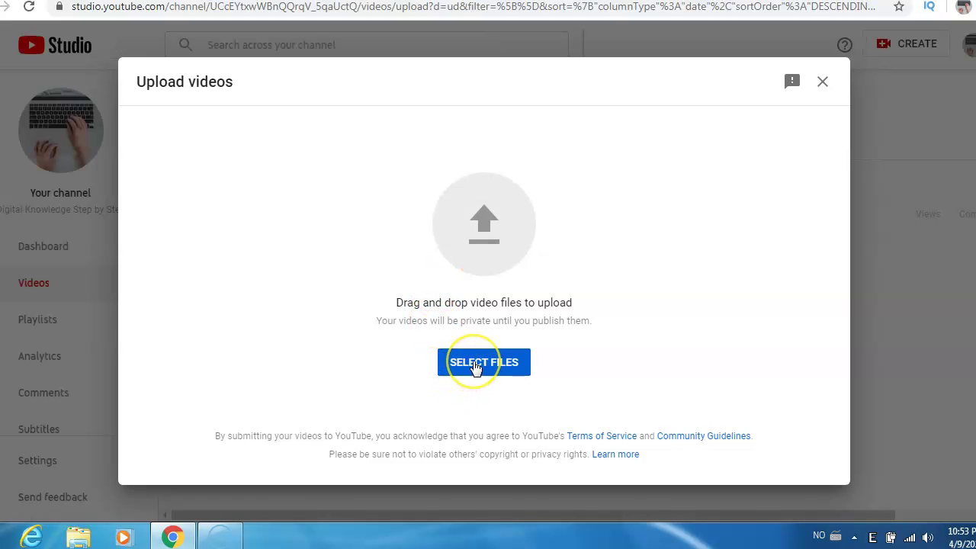
{"action": "left_click", "coordinate": [474, 366]}
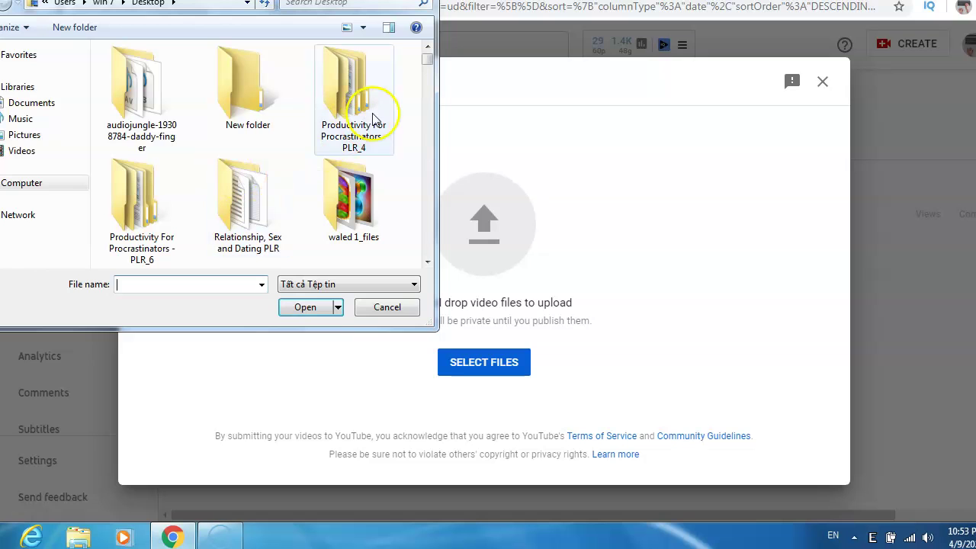
{"action": "left_click_drag", "start_coordinate": [427, 59], "coordinate": [424, 241]}
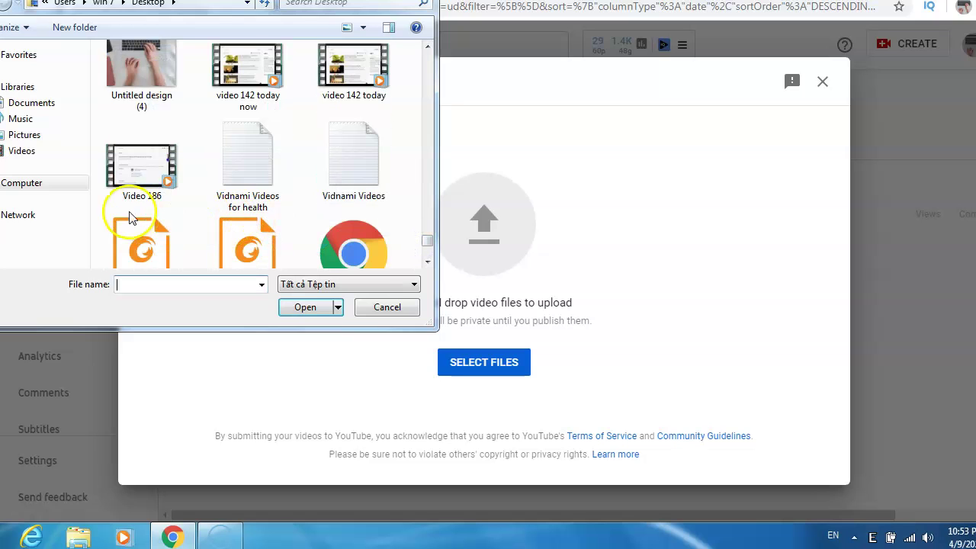
{"action": "double_click", "coordinate": [138, 165]}
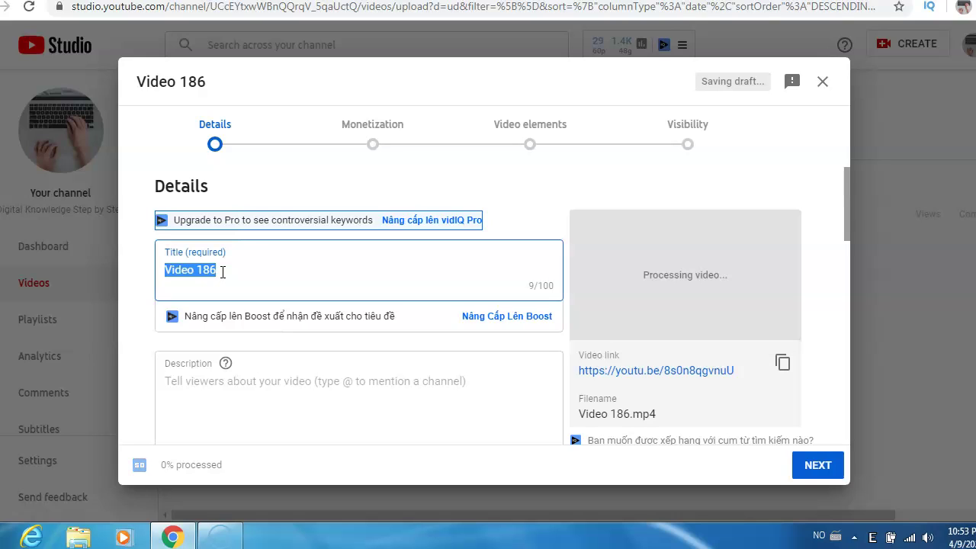
Step: Title the video "How to make a second Youtube Channel", enter the description "In this video i will show you .......", and continue to Monetization
{"action": "type", "text": "H"}
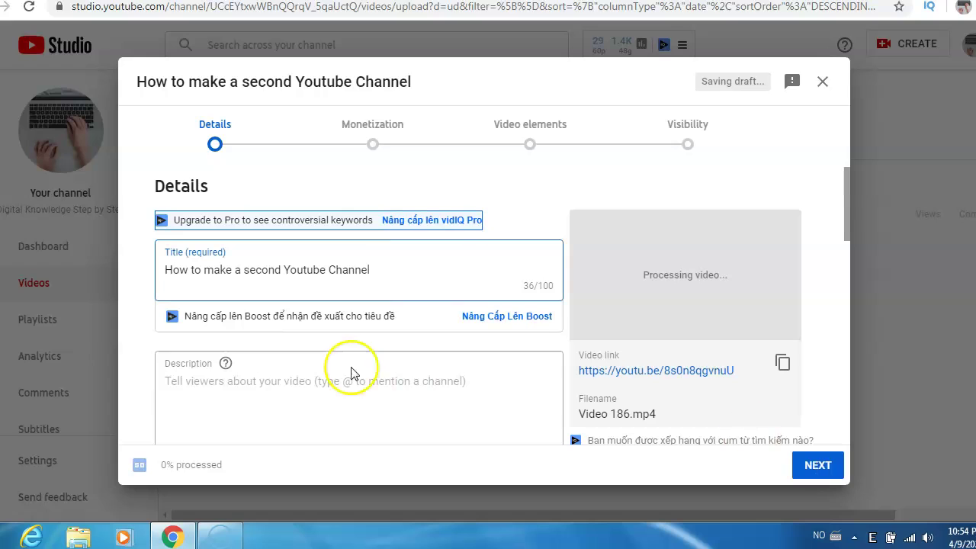
{"action": "left_click", "coordinate": [244, 379]}
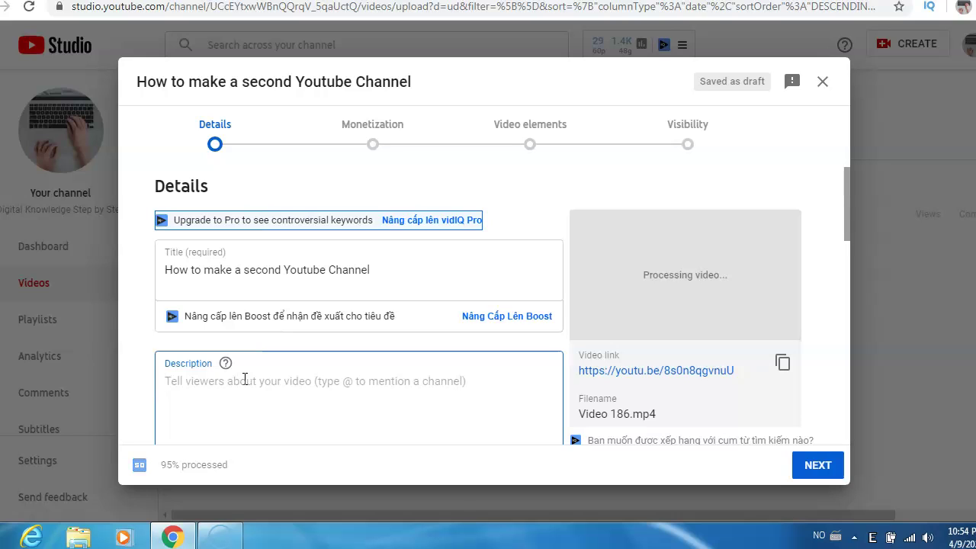
{"action": "type", "text": "I"}
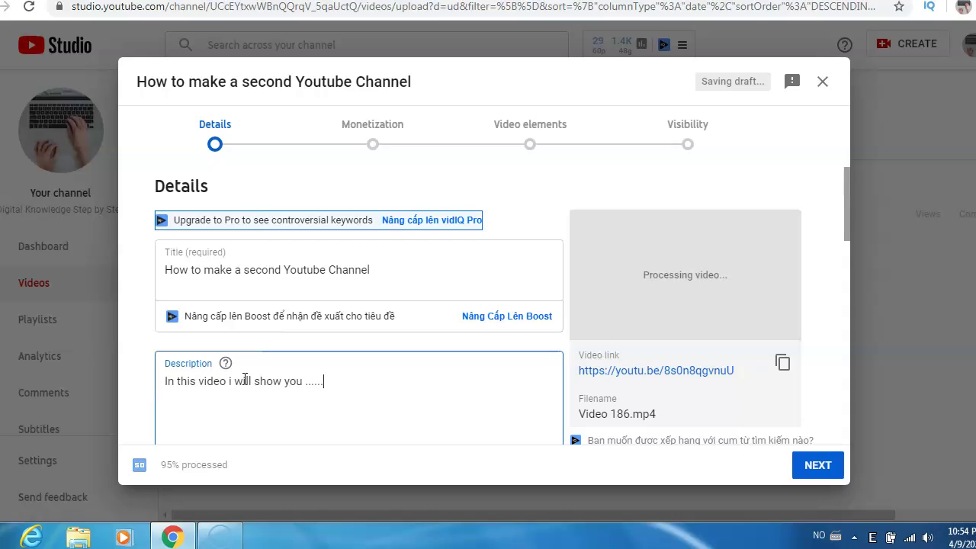
{"action": "left_click", "coordinate": [819, 465]}
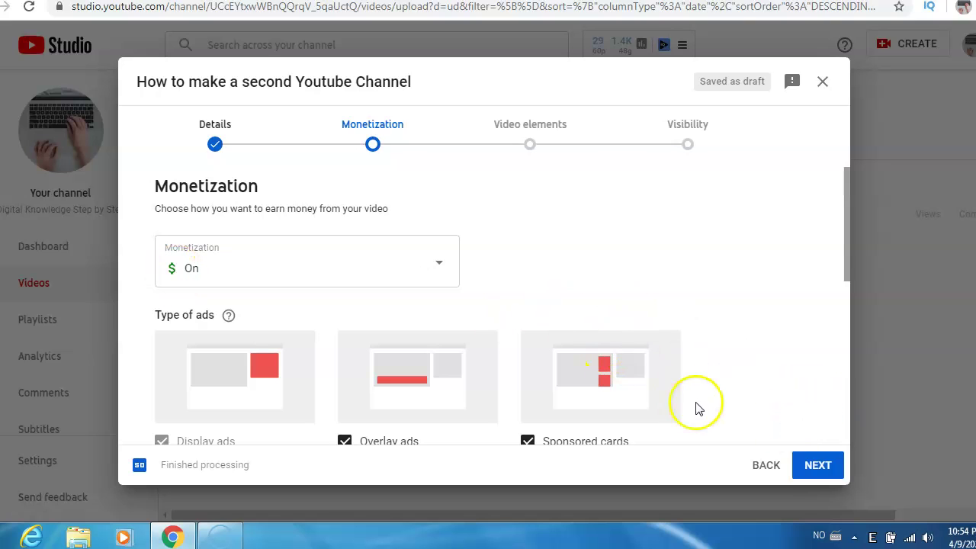
Step: Continue past monetization and video elements, and save the video with Unlisted visibility
{"action": "left_click", "coordinate": [823, 465]}
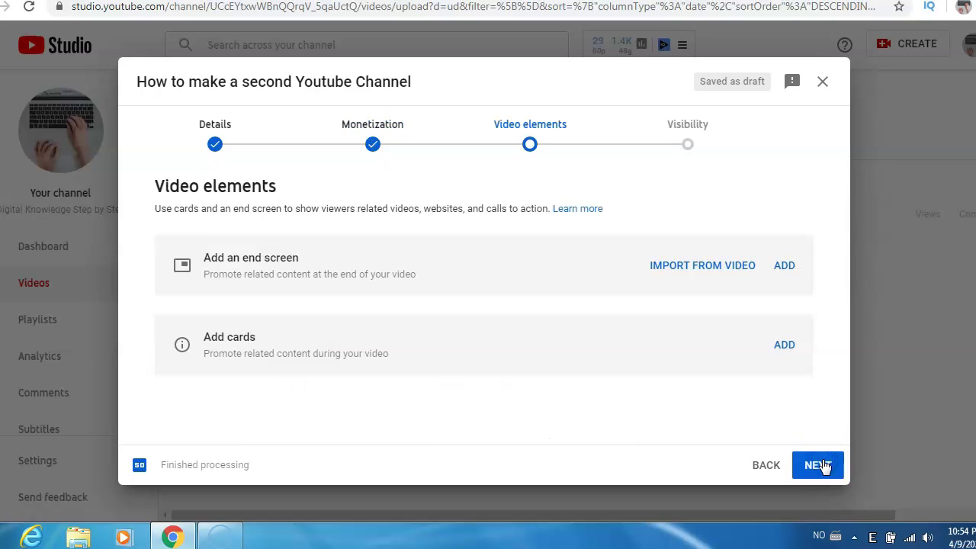
{"action": "left_click", "coordinate": [817, 465]}
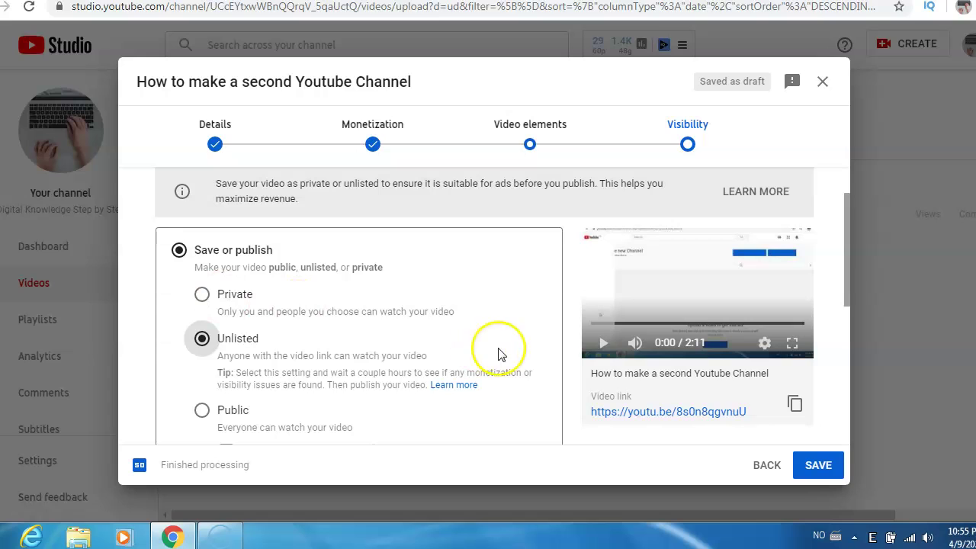
{"action": "left_click", "coordinate": [815, 464]}
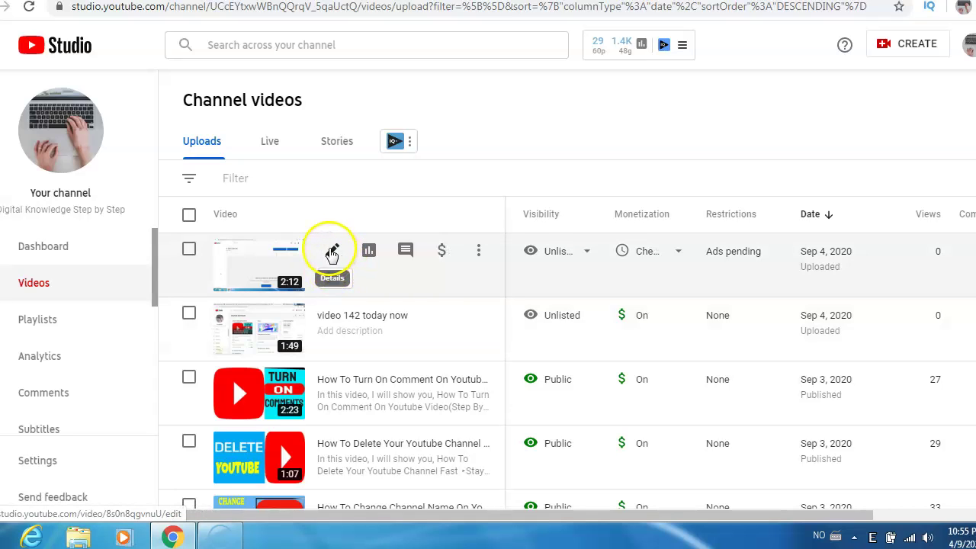
Step: Open the newly uploaded video's details and bring up the file chooser for a custom thumbnail, closing it without a selection
{"action": "left_click", "coordinate": [333, 253]}
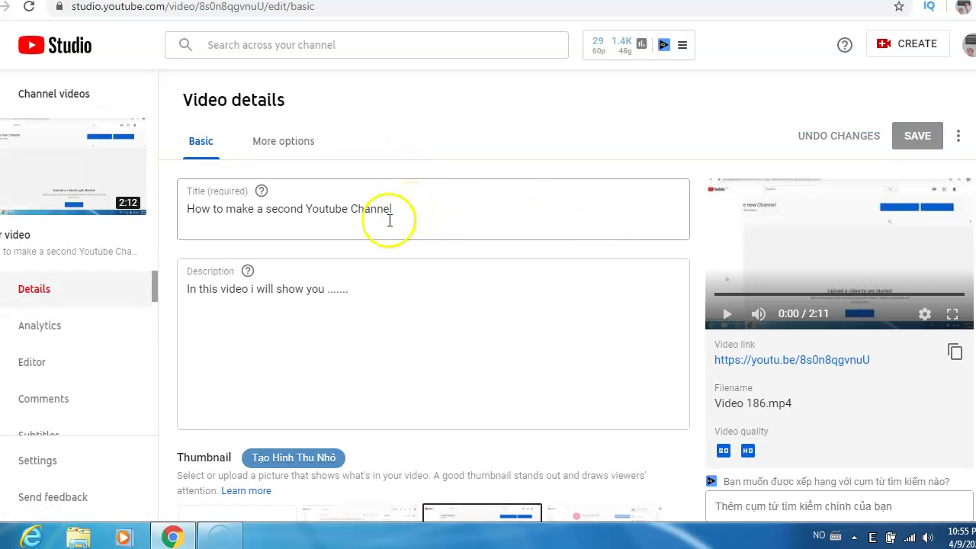
{"action": "left_click", "coordinate": [312, 299]}
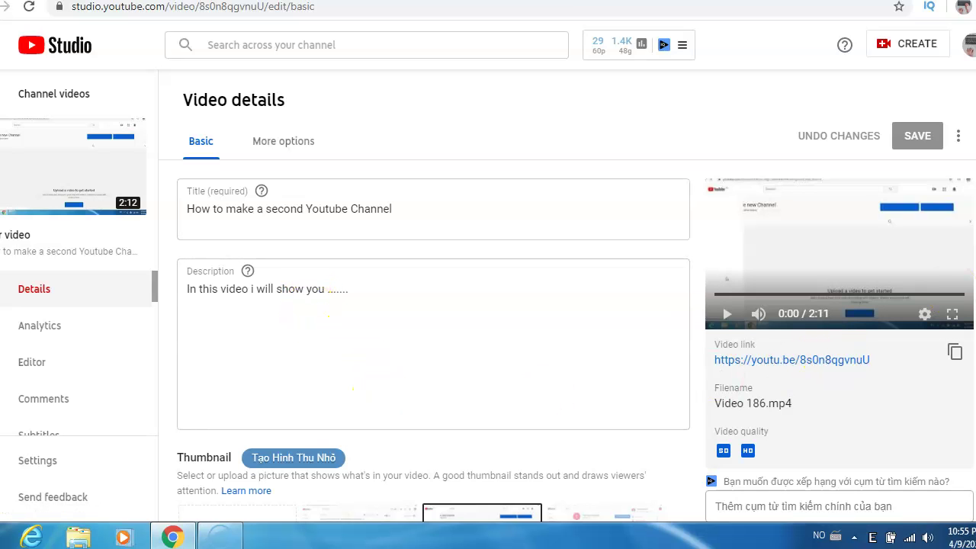
{"action": "scroll", "coordinate": [822, 208], "scroll_direction": "down", "scroll_amount": 4}
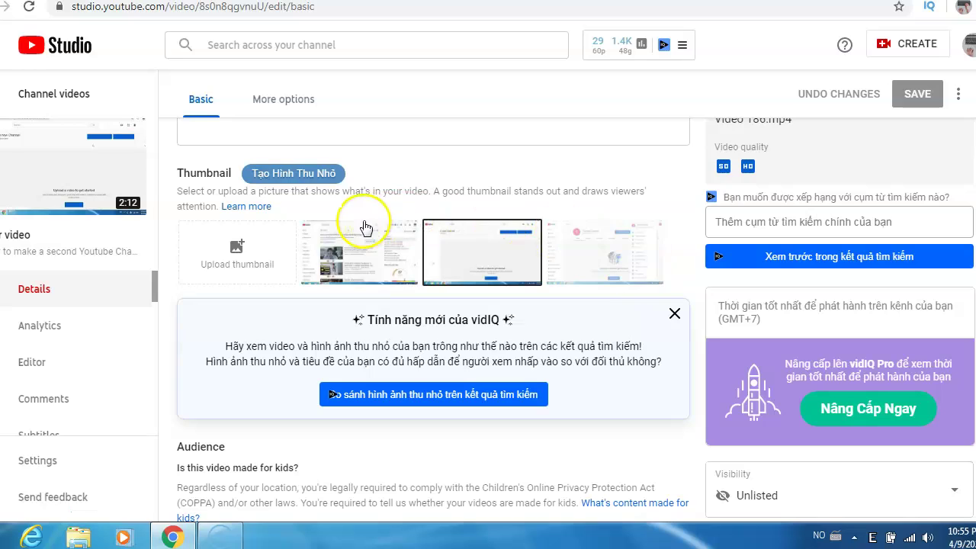
{"action": "left_click", "coordinate": [219, 254]}
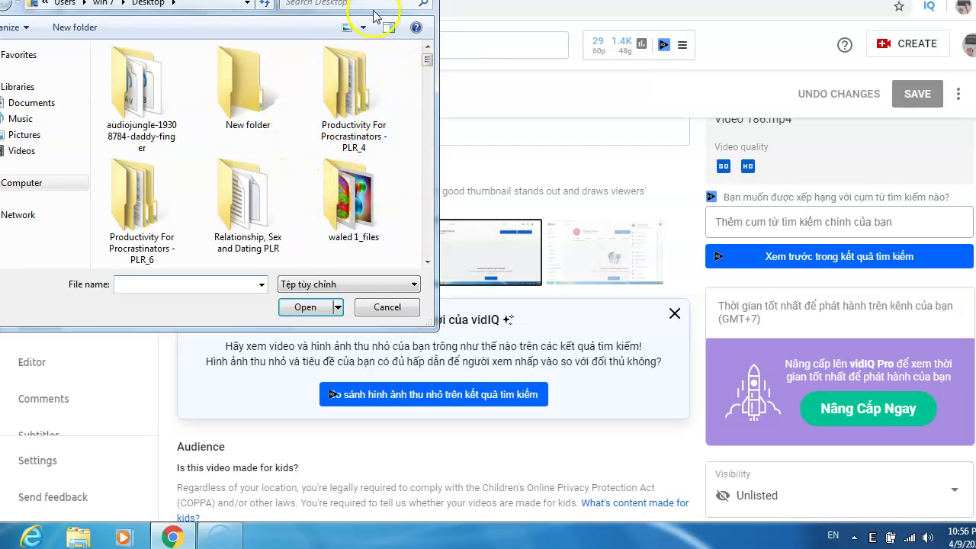
{"action": "left_click", "coordinate": [421, 1]}
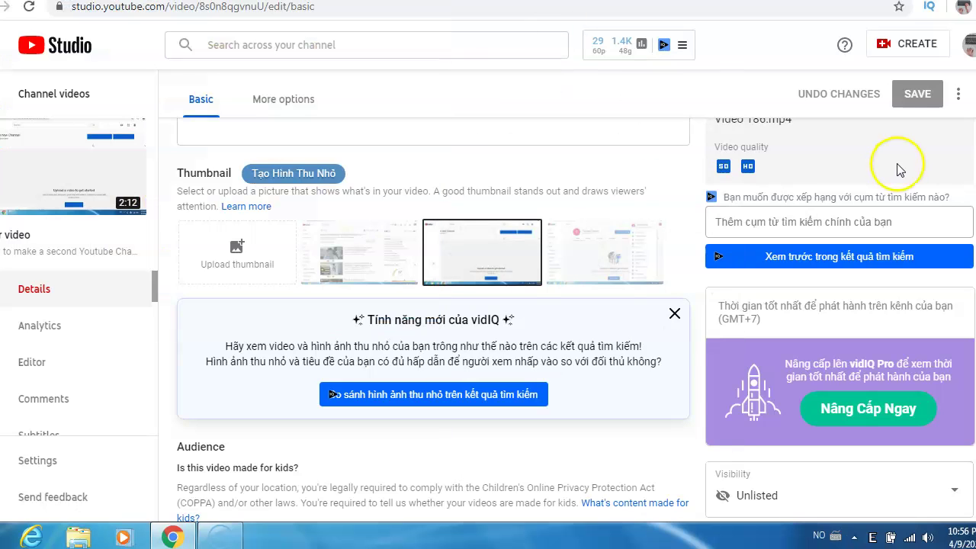
Step: Examine the tags of Howfinity's video "How to Make a Second YouTube Channel in 2020" in the YouTube search results for "how to make a second youtube channel"
{"action": "scroll", "coordinate": [488, 320], "scroll_direction": "down", "scroll_amount": 2}
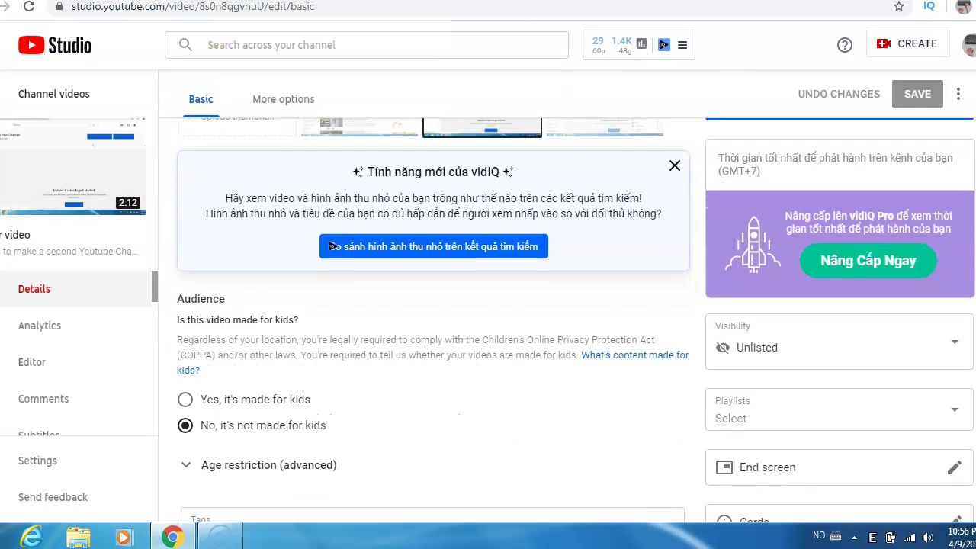
{"action": "scroll", "coordinate": [331, 245], "scroll_direction": "down", "scroll_amount": 2}
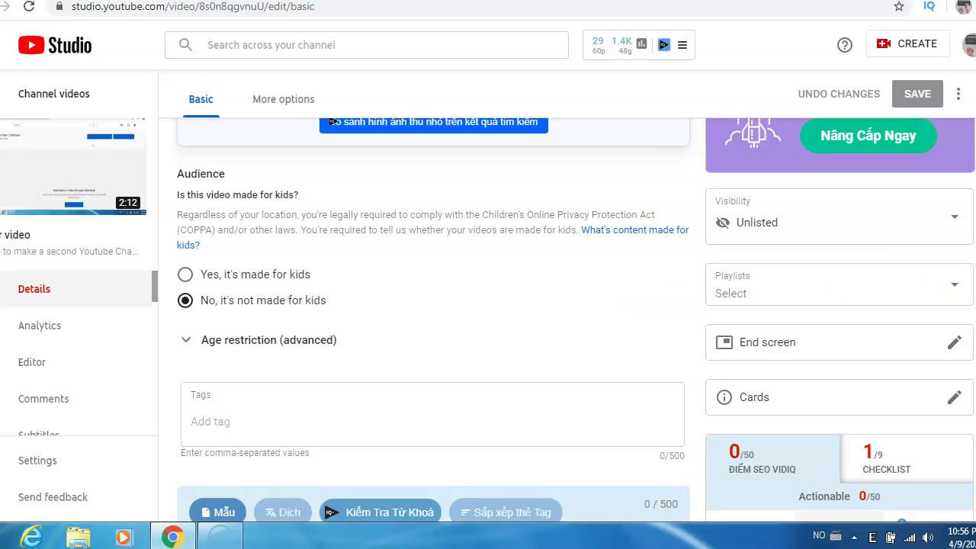
{"action": "scroll", "coordinate": [952, 303], "scroll_direction": "down", "scroll_amount": 3}
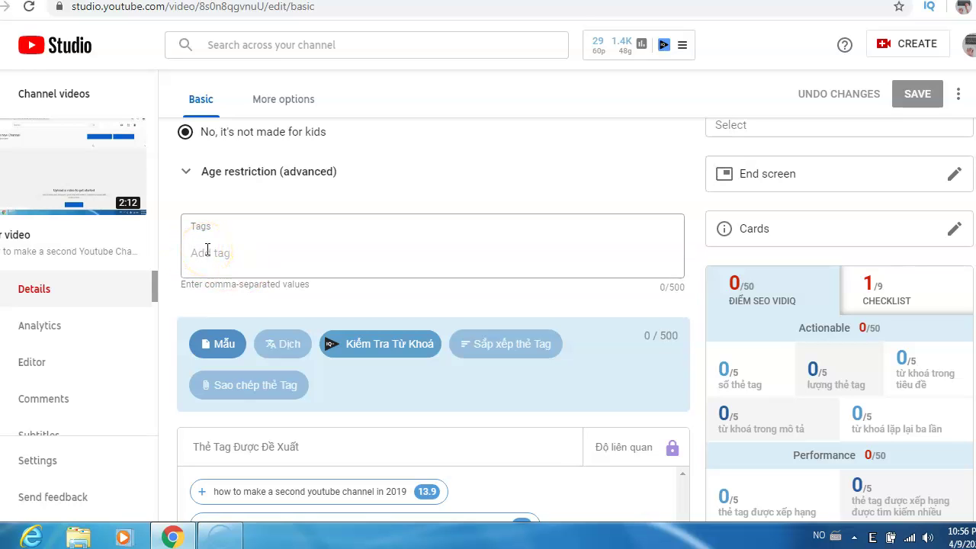
{"action": "mouse_move", "coordinate": [627, 37]}
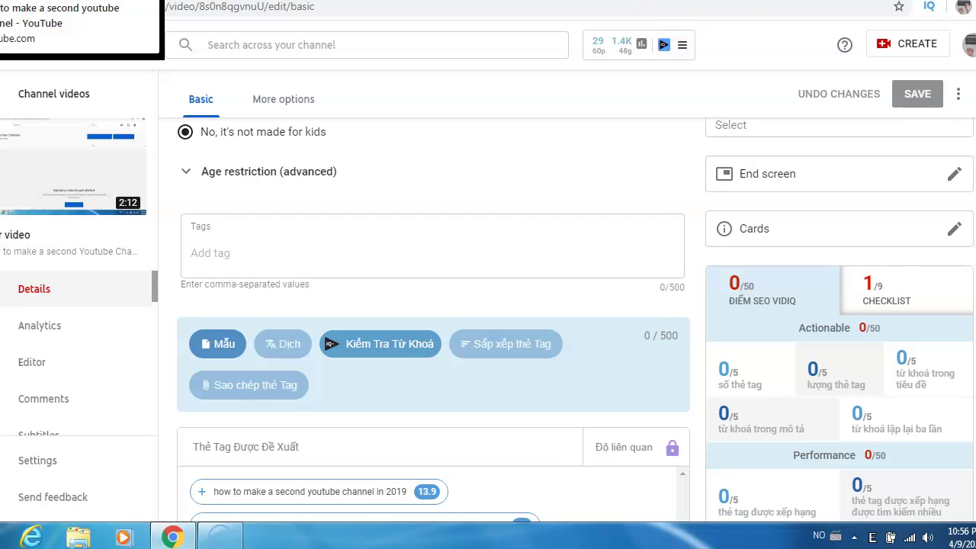
{"action": "left_click", "coordinate": [76, 1]}
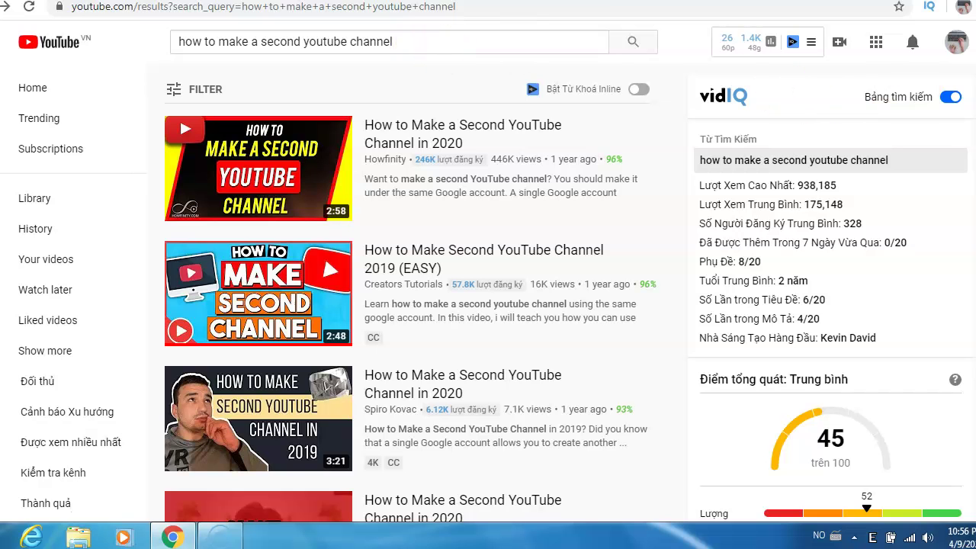
{"action": "scroll", "coordinate": [941, 82], "scroll_direction": "down", "scroll_amount": 1}
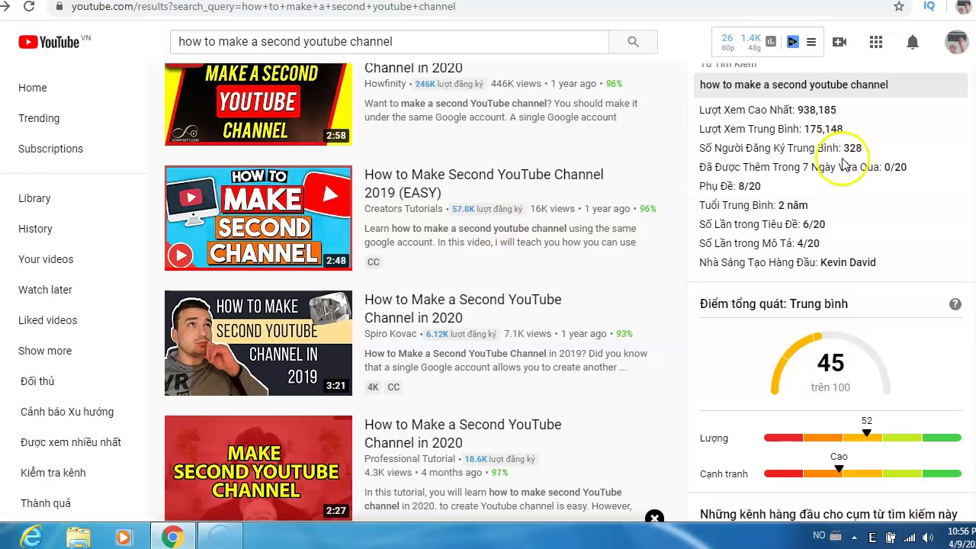
{"action": "left_click", "coordinate": [263, 109]}
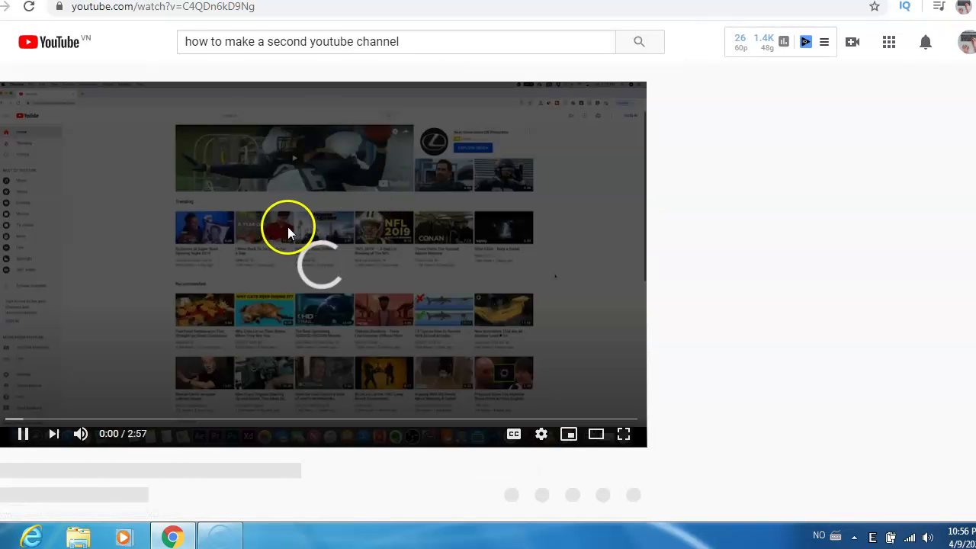
{"action": "left_click", "coordinate": [140, 249]}
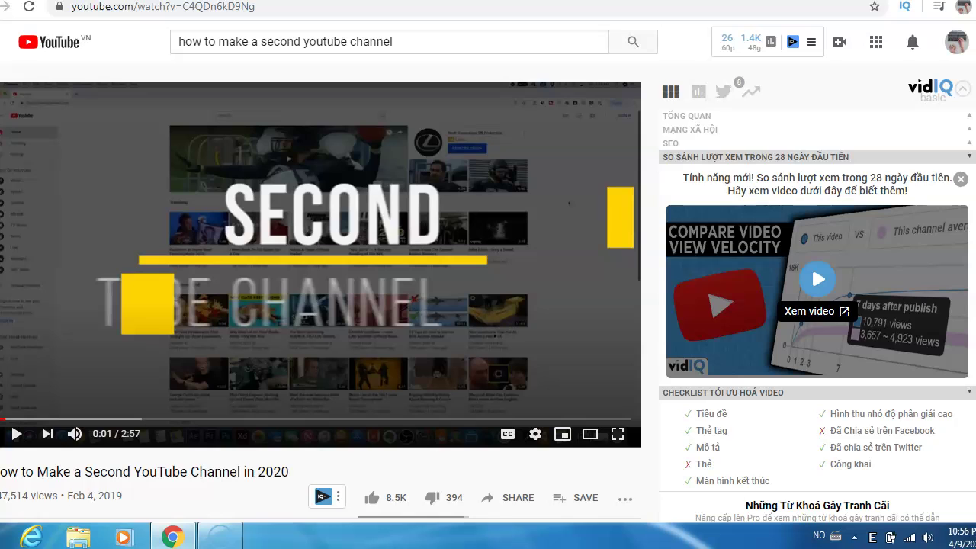
{"action": "scroll", "coordinate": [756, 204], "scroll_direction": "down", "scroll_amount": 5}
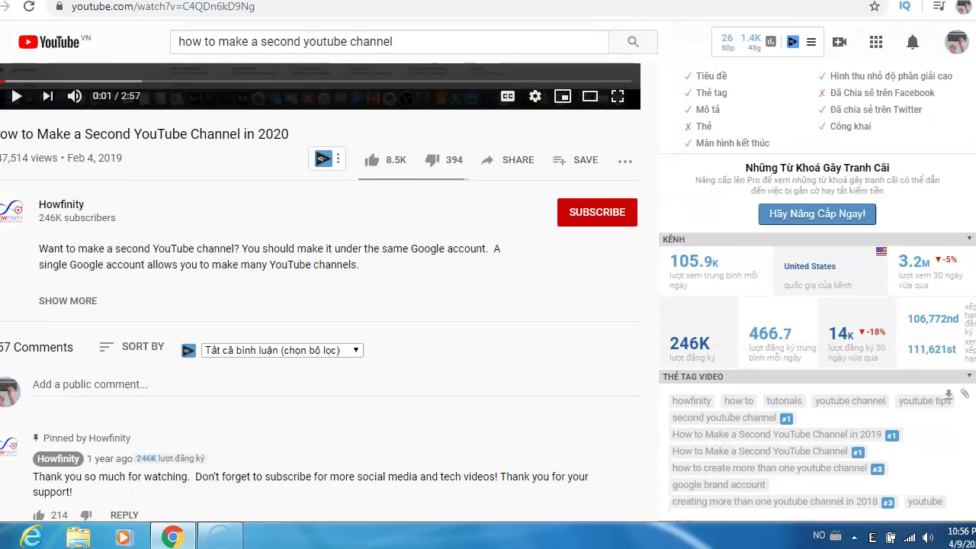
{"action": "scroll", "coordinate": [488, 293], "scroll_direction": "down", "scroll_amount": 2}
{"action": "scroll", "coordinate": [488, 292], "scroll_direction": "down", "scroll_amount": 1}
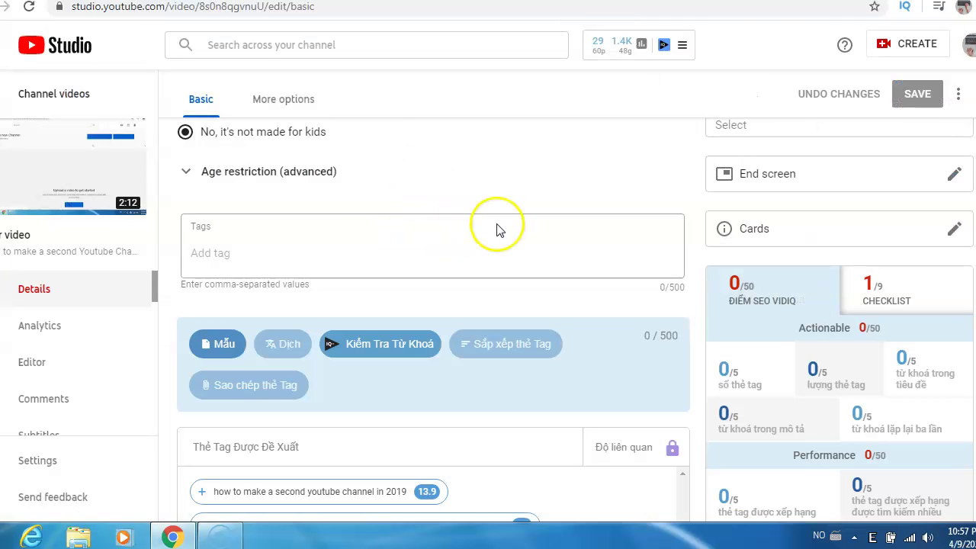
Step: Back in the uploaded video's details, add the tag "how to make a second youtube channel on 2020"
{"action": "left_click", "coordinate": [340, 245]}
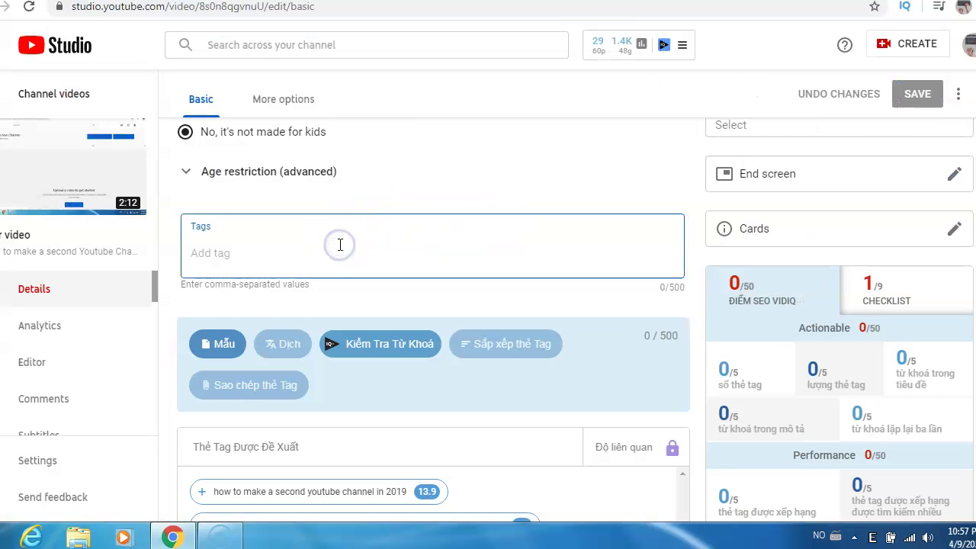
{"action": "type", "text": "how to mak"}
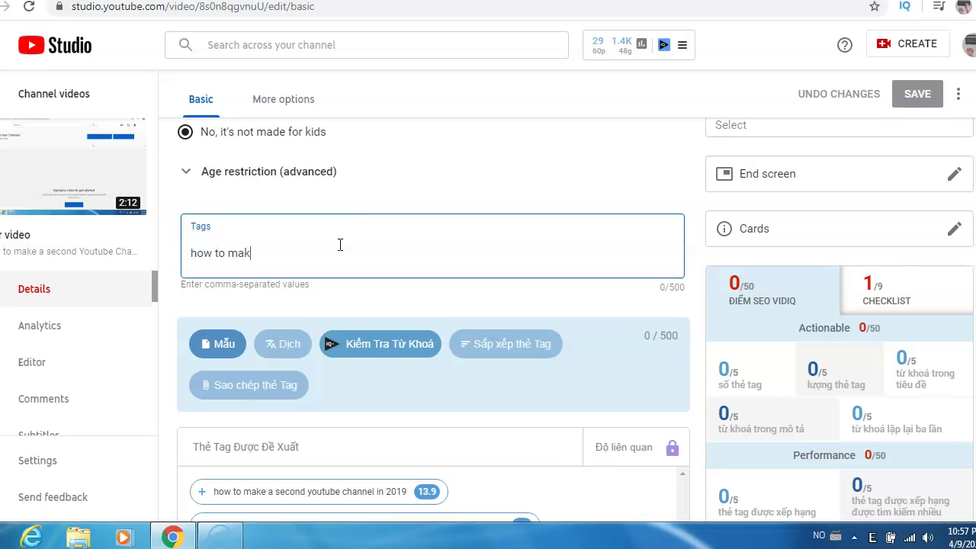
{"action": "type", "text": "e a secon"}
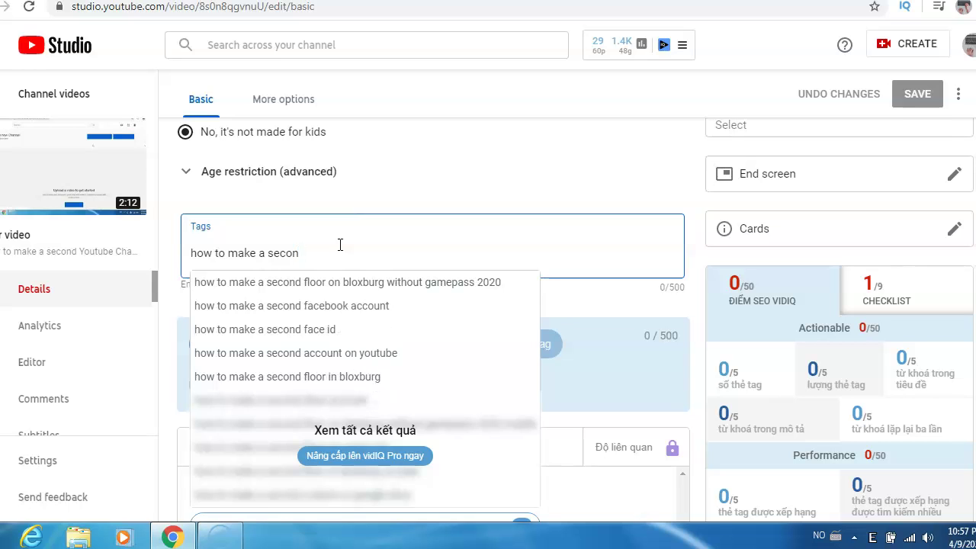
{"action": "type", "text": "fd youtube channel"}
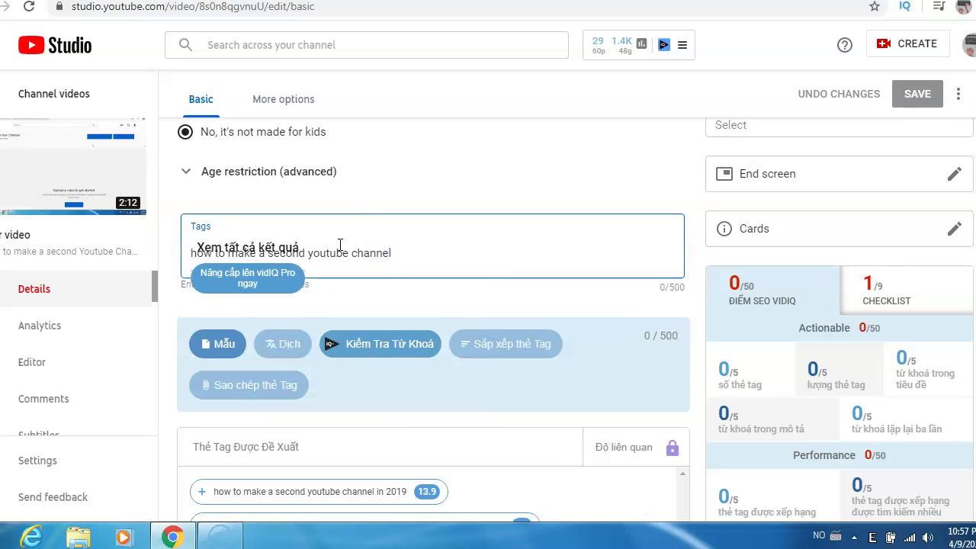
{"action": "type", "text": " on 2020"}
{"action": "key", "text": "Return"}
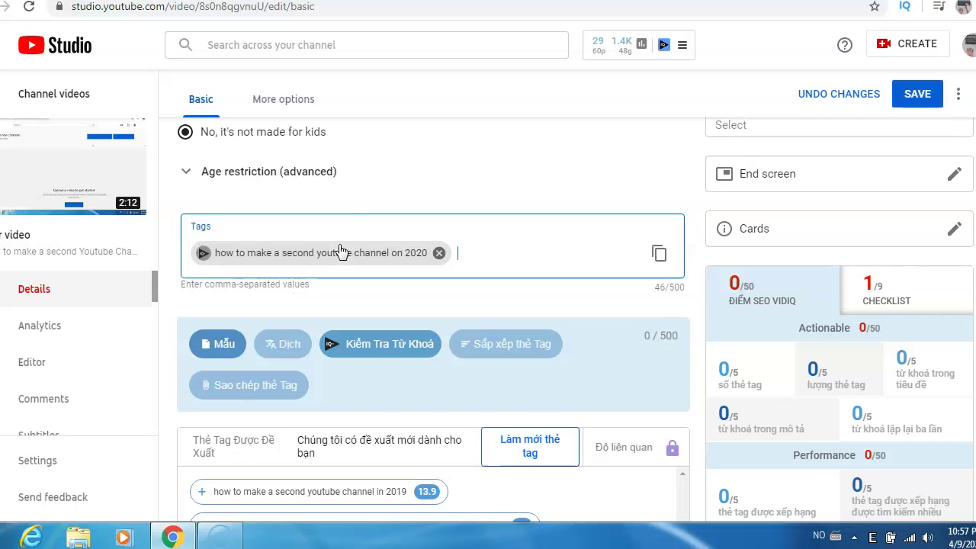
{"action": "left_click", "coordinate": [495, 257]}
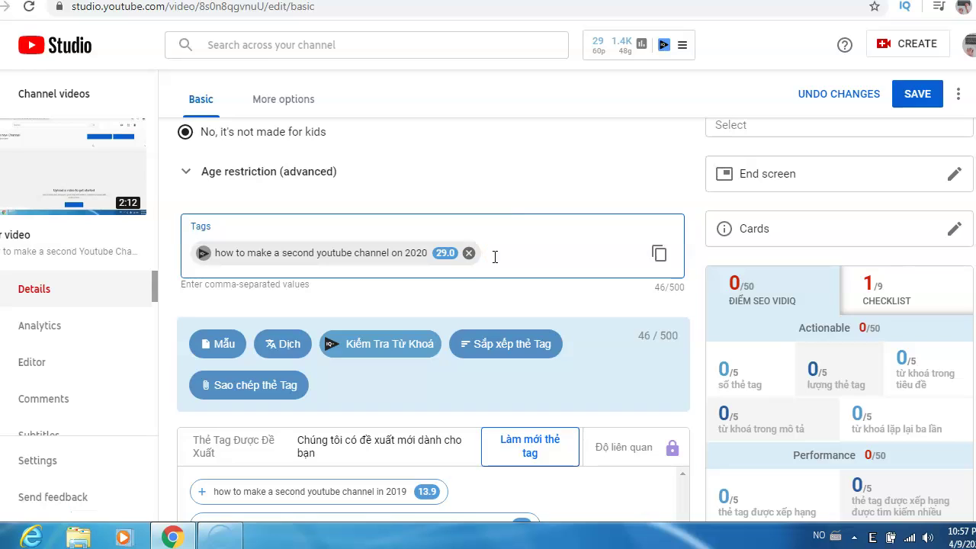
{"action": "left_click", "coordinate": [526, 262]}
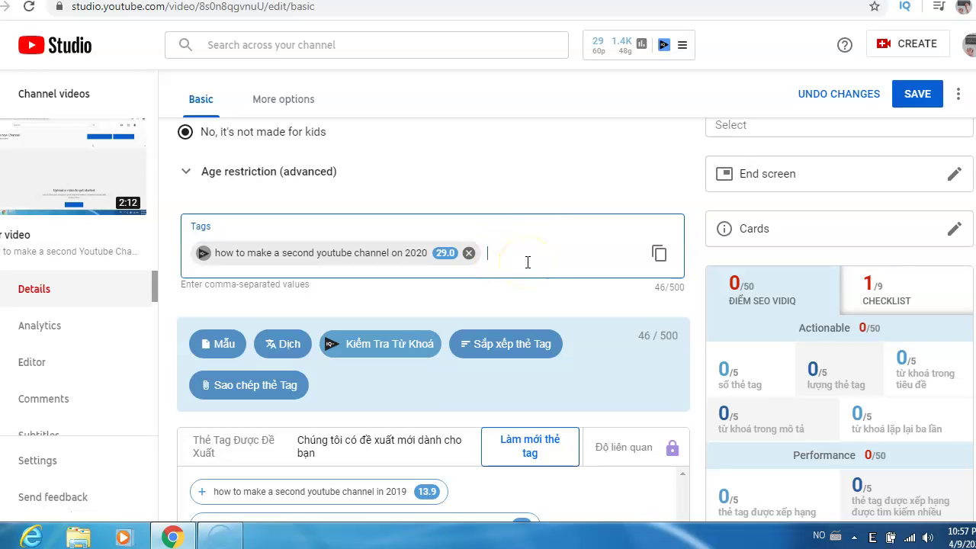